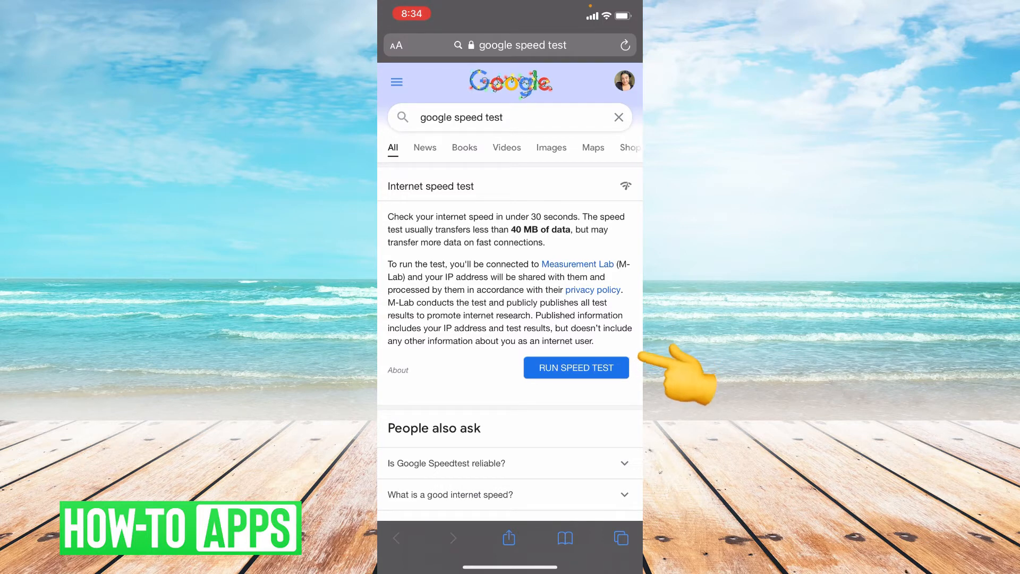
- Run Google's speed test, getting 44.3 Mbps download and 5.94 Mbps upload
{"action": "left_click", "coordinate": [576, 368]}
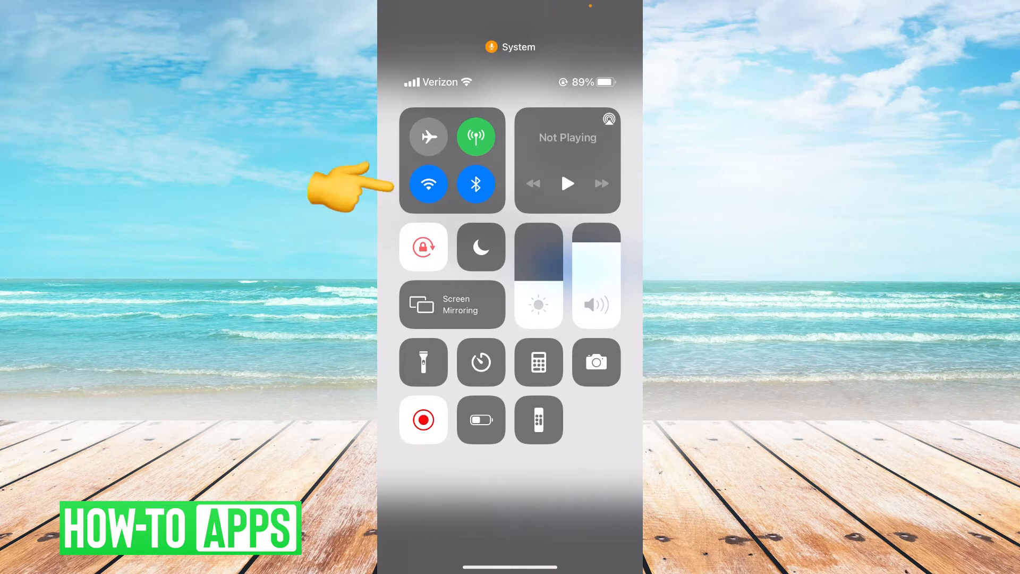
- Turn Wi-Fi off in Control Center so the phone falls back to LTE
{"action": "left_click", "coordinate": [429, 185]}
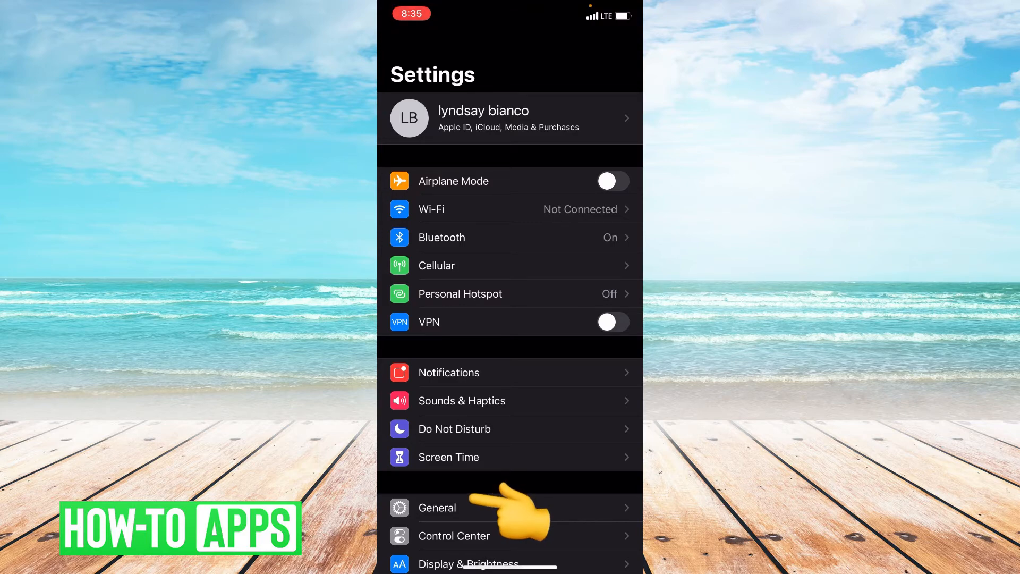
- Go to General > iPhone Storage to see apps listed by storage used, including WhatsApp
{"action": "left_click", "coordinate": [438, 508]}
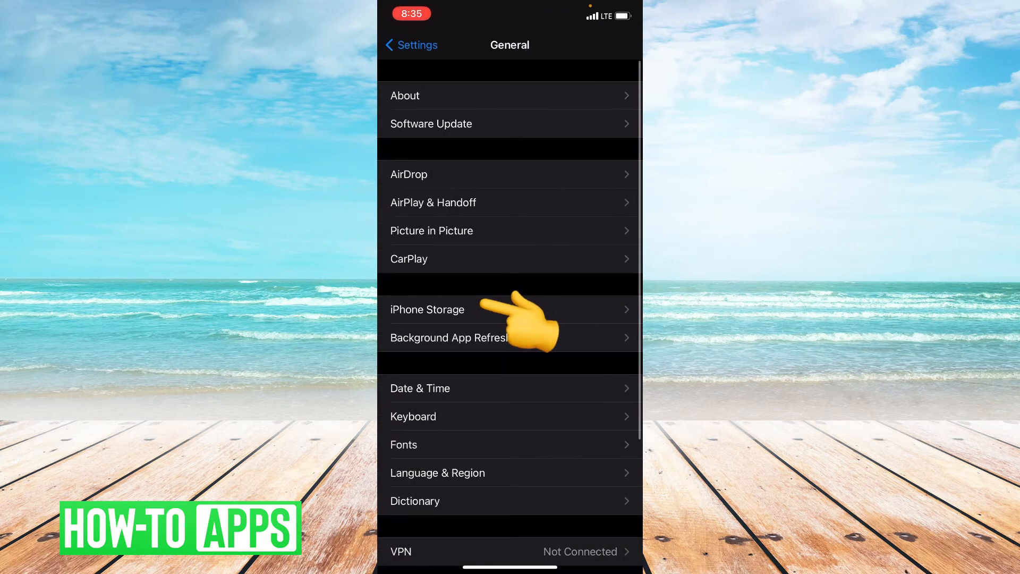
{"action": "left_click", "coordinate": [428, 309]}
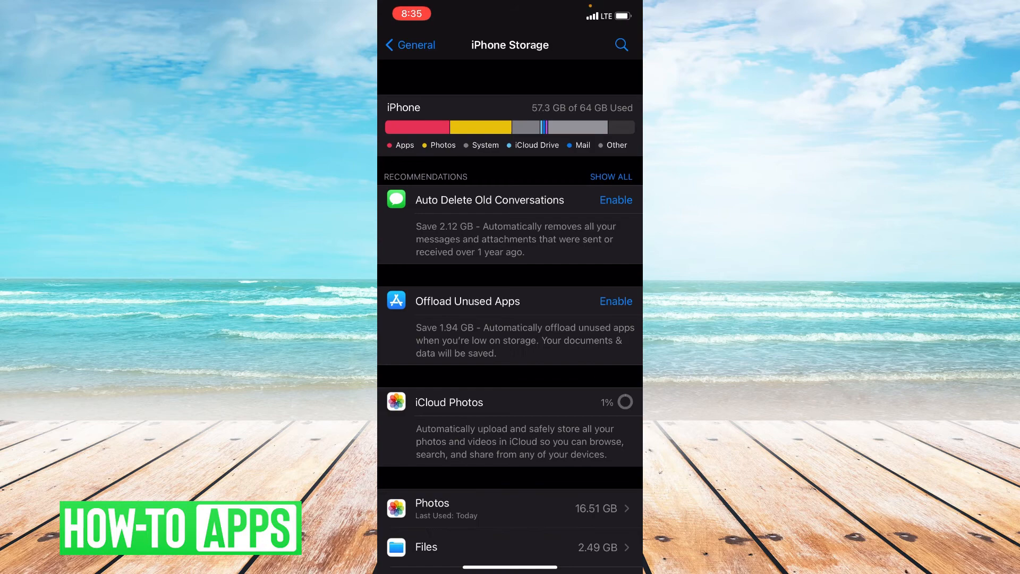
{"action": "scroll", "coordinate": [511, 319], "scroll_direction": "down", "scroll_amount": 5}
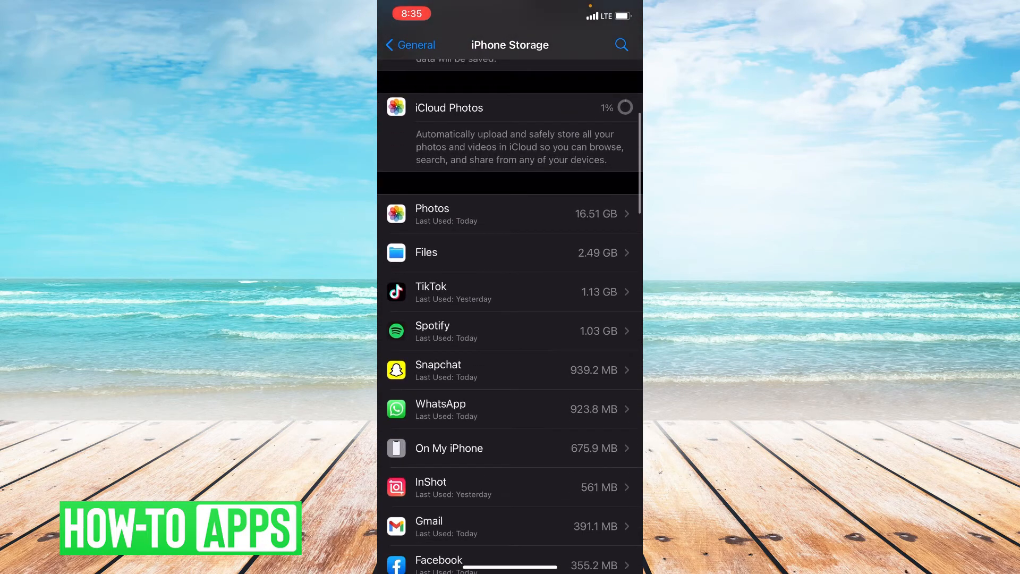
- Offload WhatsApp, keeping its 850.5 MB of documents and data with Reinstall App available
{"action": "left_click", "coordinate": [479, 407]}
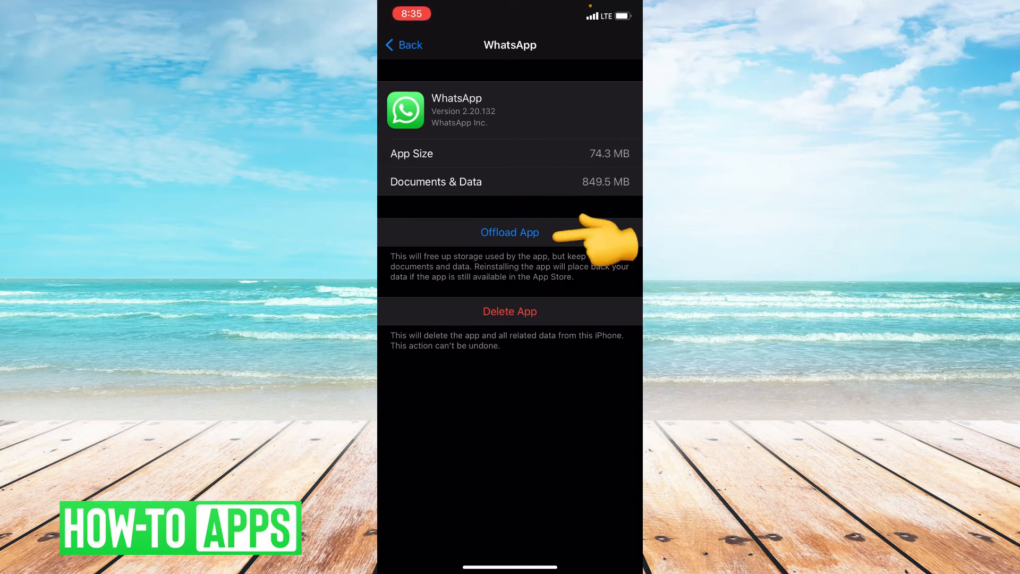
{"action": "left_click", "coordinate": [526, 232]}
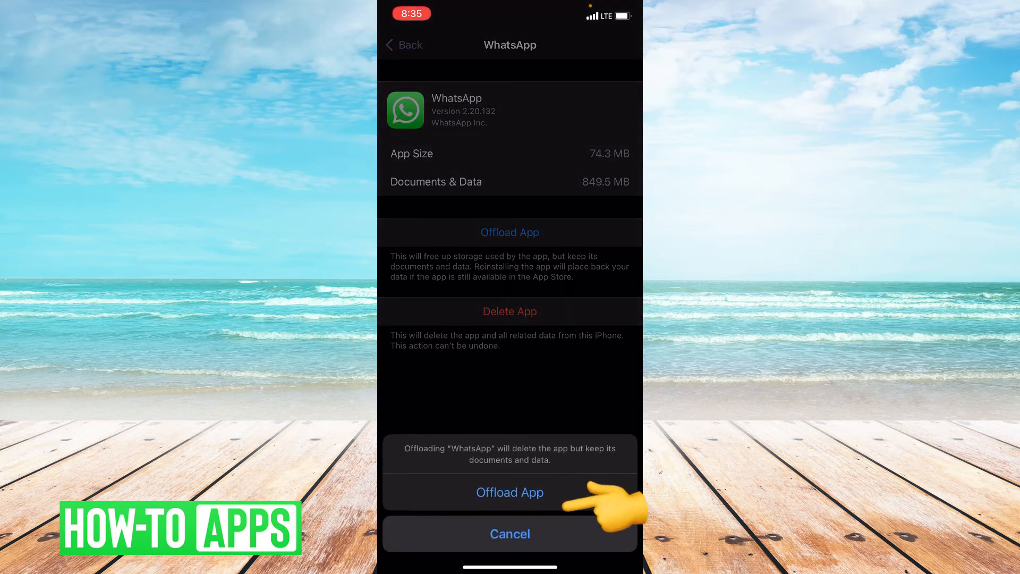
{"action": "left_click", "coordinate": [569, 491]}
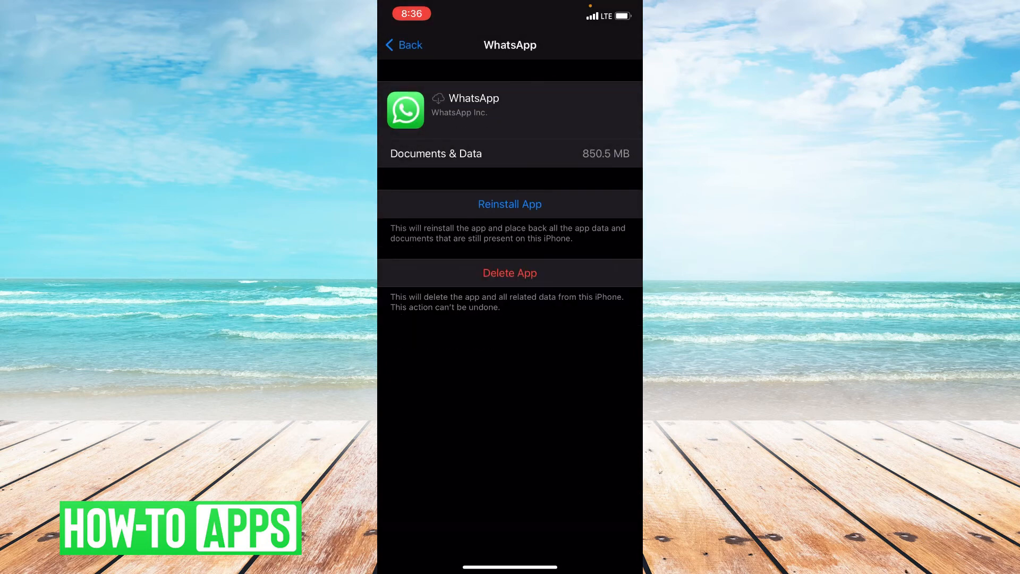